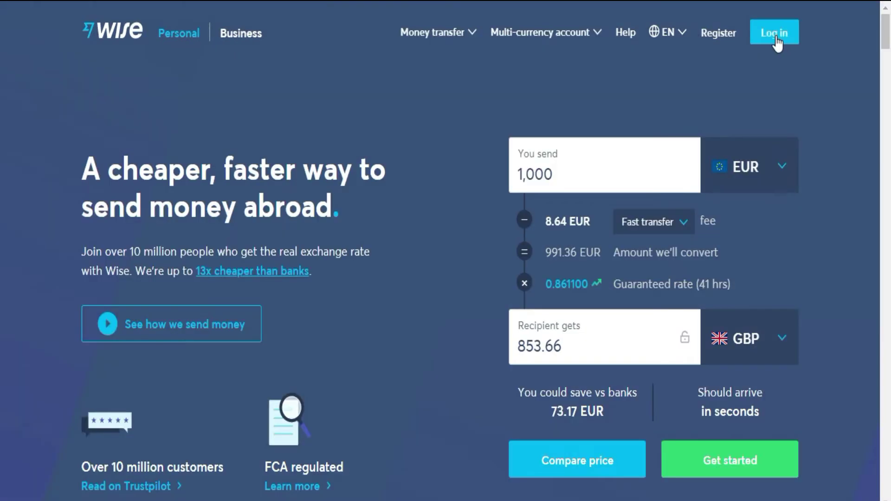
Log in to the Wise account and start a new money transfer
{"action": "left_click", "coordinate": [775, 37]}
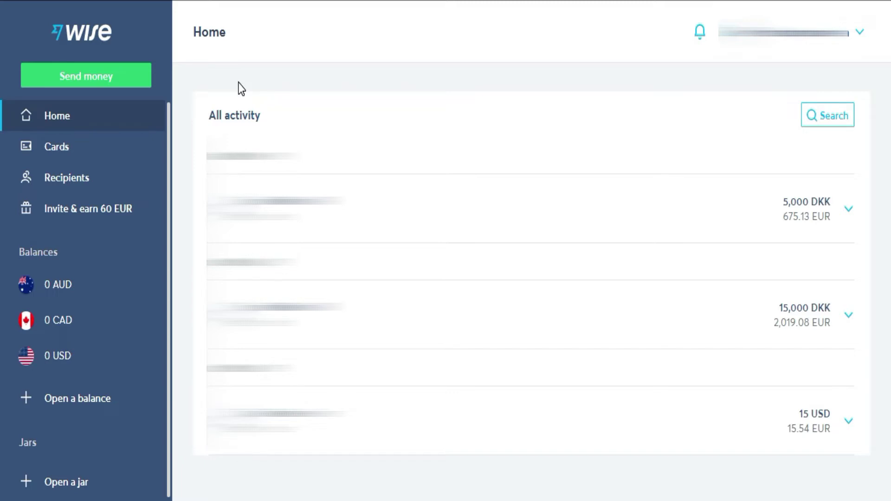
{"action": "left_click", "coordinate": [111, 79]}
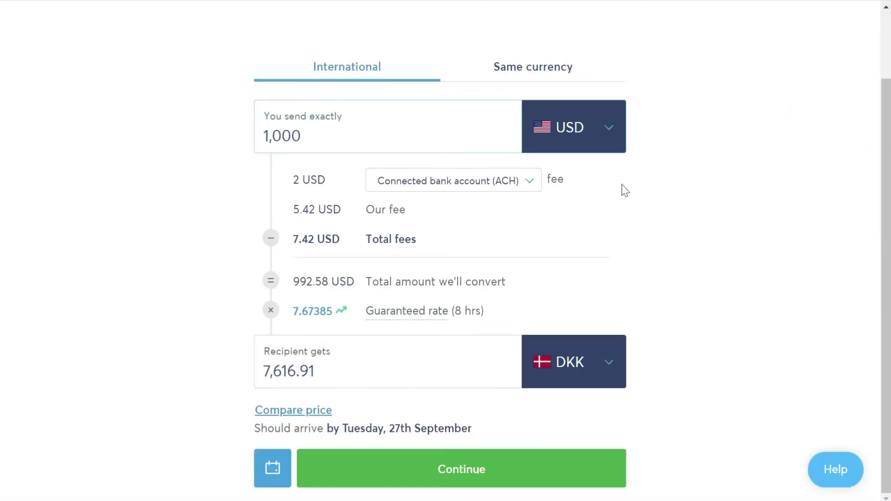
Set the international transfer to send USD and have the recipient get South Korean won (KRW)
{"action": "left_click", "coordinate": [599, 139]}
{"action": "type", "text": "usd"}
{"action": "left_click", "coordinate": [528, 135]}
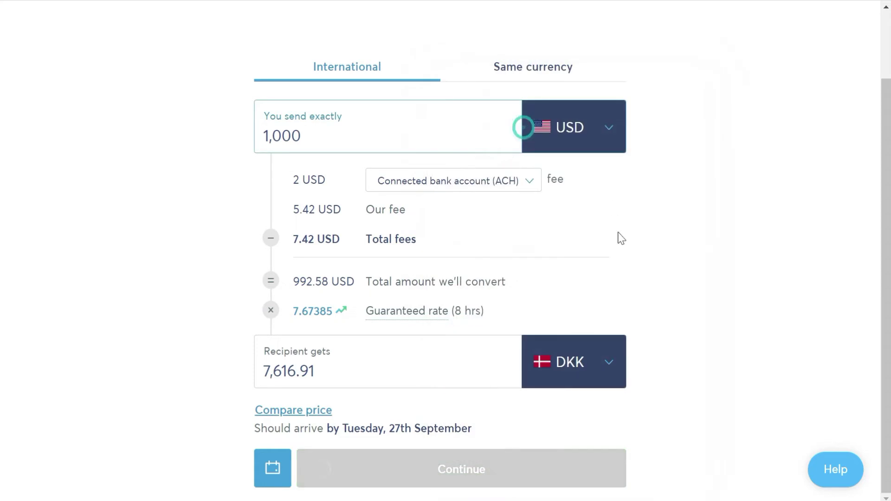
{"action": "left_click", "coordinate": [596, 377]}
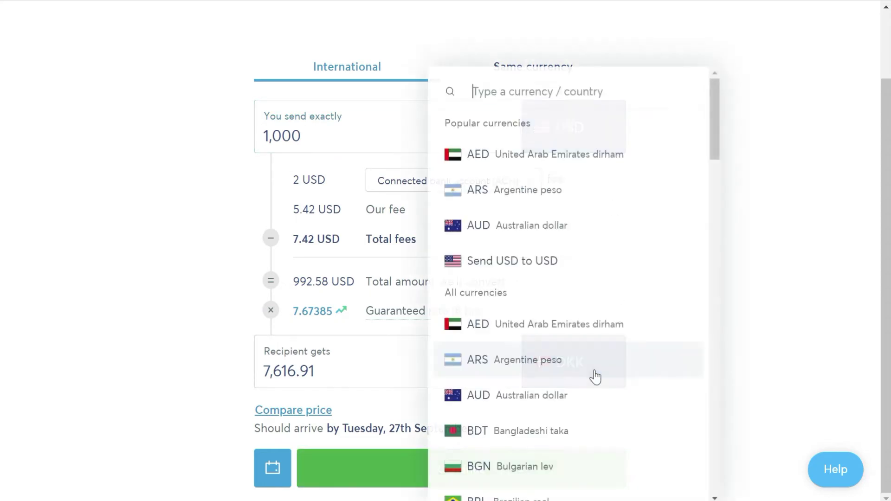
{"action": "type", "text": "won"}
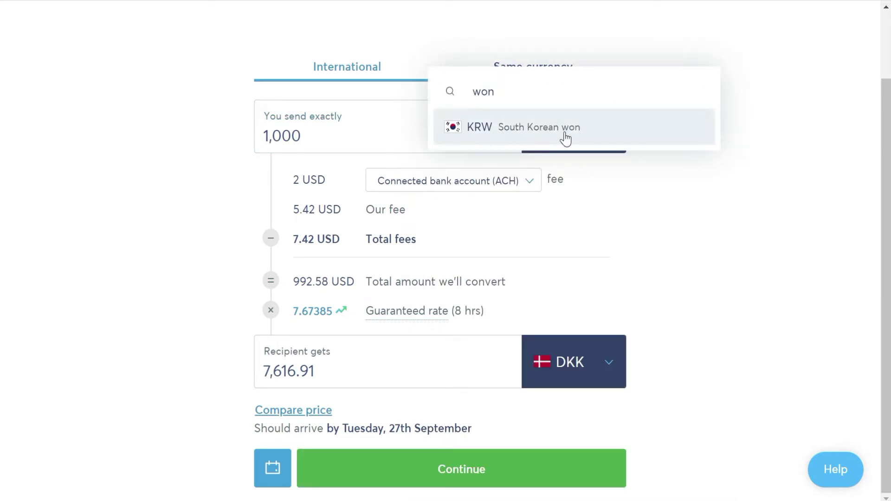
{"action": "left_click", "coordinate": [553, 124]}
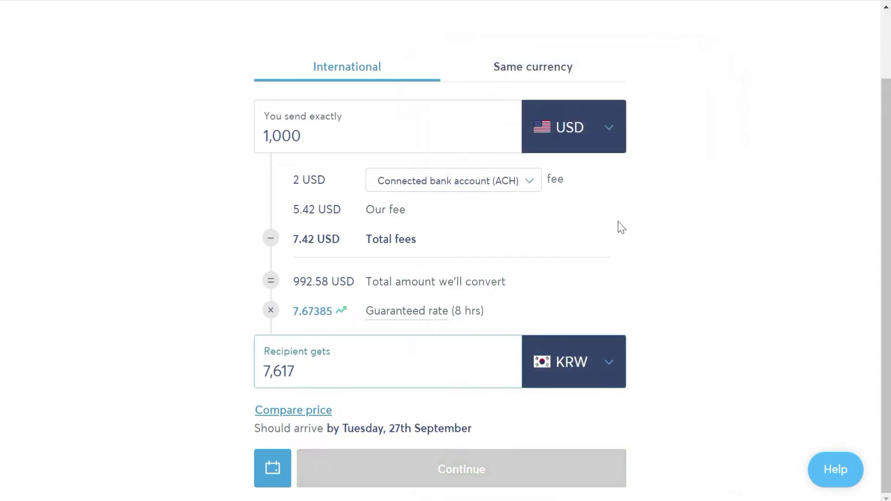
Set the amount the recipient gets to exactly 1,400,000 KRW
{"action": "scroll", "coordinate": [400, 303], "scroll_direction": "down", "scroll_amount": 2}
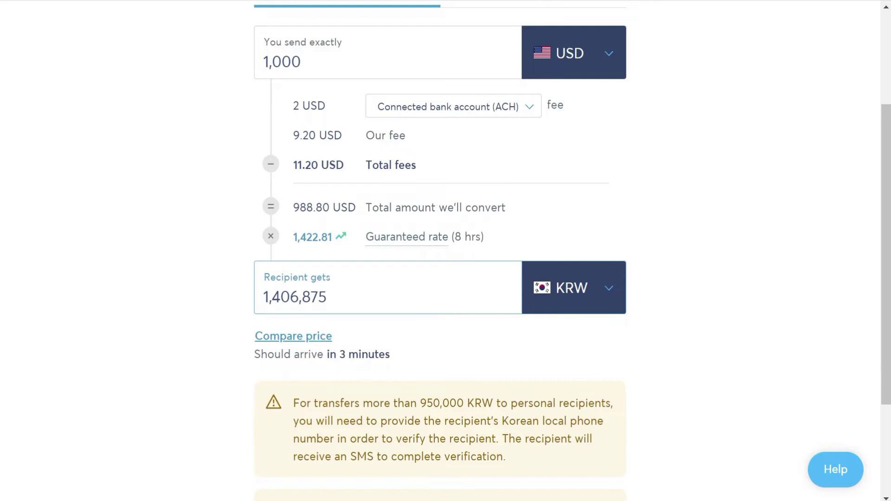
{"action": "scroll", "coordinate": [399, 278], "scroll_direction": "up", "scroll_amount": 2}
{"action": "left_click_drag", "start_coordinate": [327, 369], "coordinate": [248, 369]}
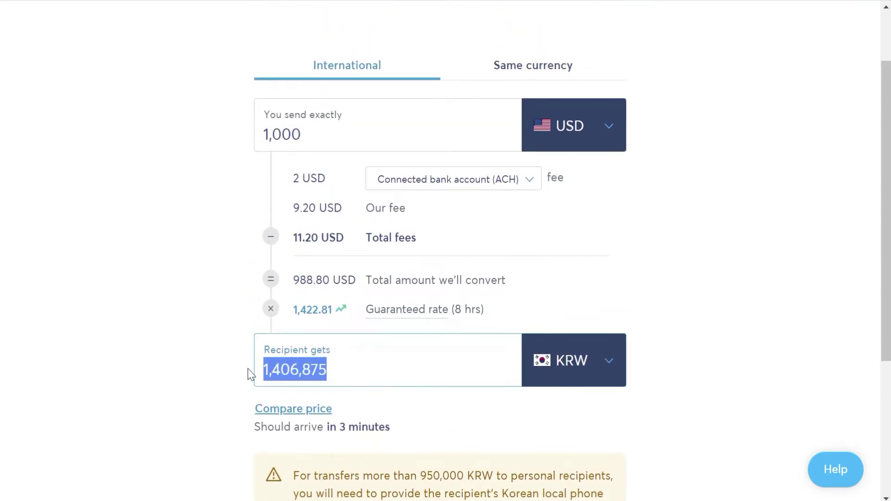
{"action": "type", "text": "1400000"}
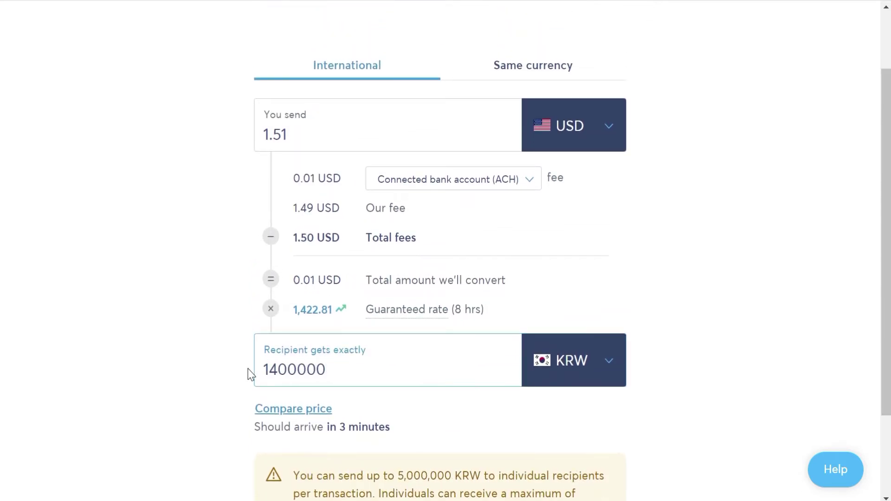
{"action": "left_click", "coordinate": [787, 258]}
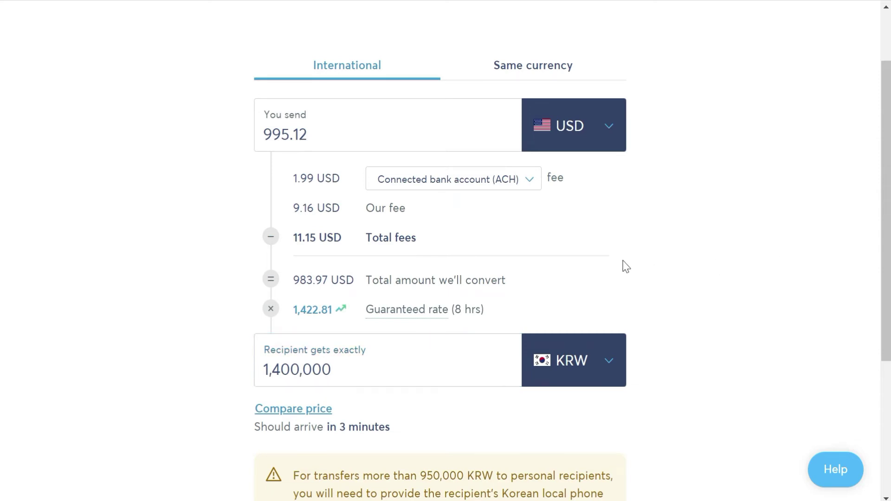
Change the payment method to Wire transfer and check the total fees for the transfer
{"action": "left_click", "coordinate": [477, 189]}
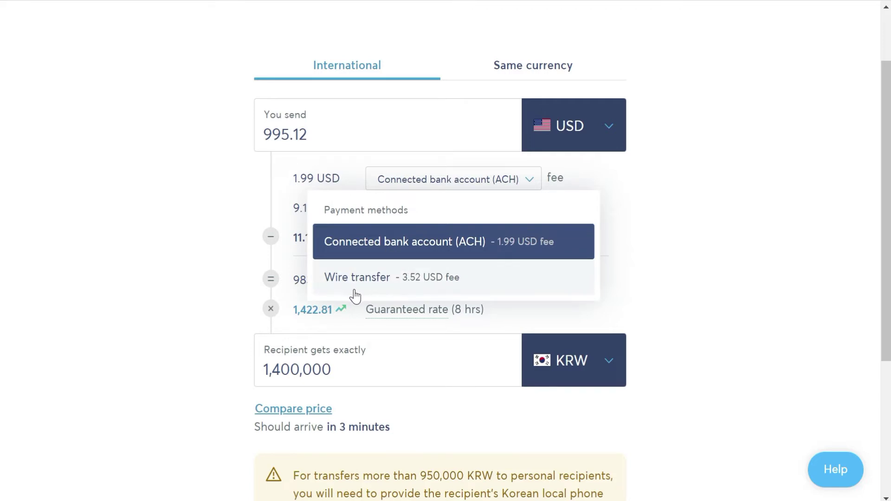
{"action": "left_click", "coordinate": [418, 291]}
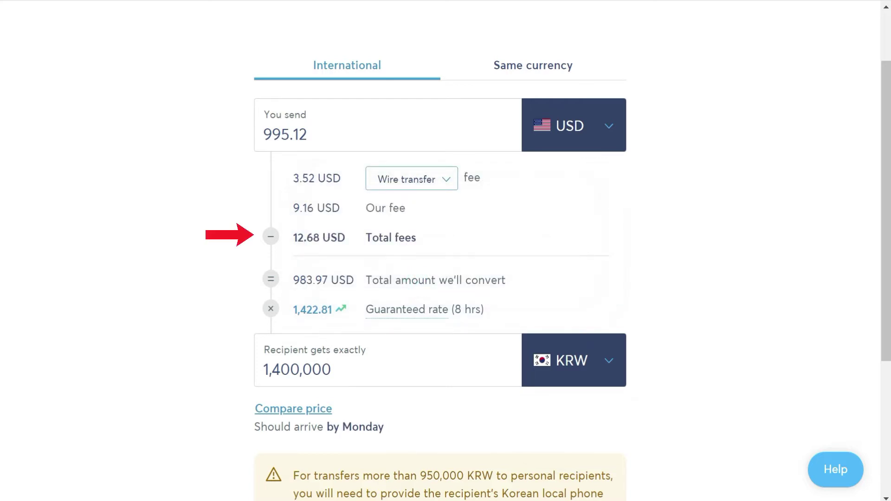
{"action": "left_click_drag", "start_coordinate": [293, 239], "coordinate": [437, 244]}
{"action": "left_click", "coordinate": [287, 237]}
{"action": "mouse_move", "coordinate": [367, 278]}
{"action": "left_mouse_down"}
{"action": "mouse_move", "coordinate": [318, 294]}
{"action": "mouse_move", "coordinate": [371, 273]}
{"action": "left_mouse_up"}
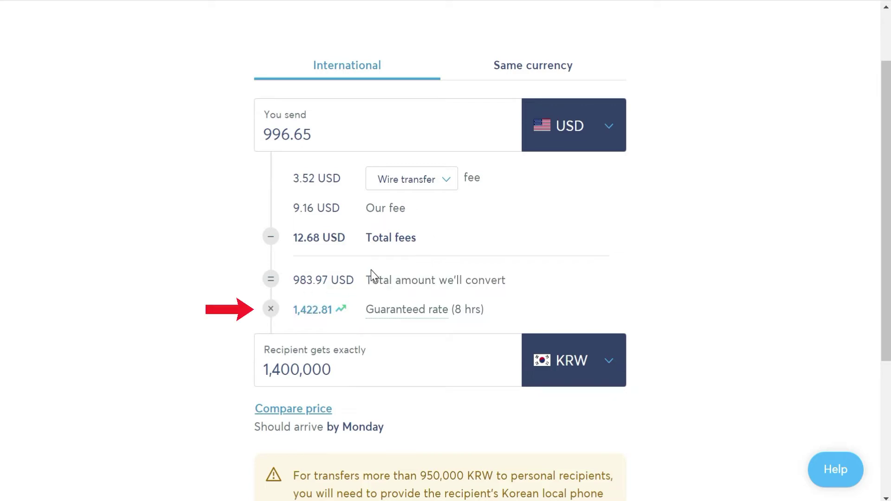
Check the guaranteed rate and compare the transfer price with other providers, then return to the quote
{"action": "left_click", "coordinate": [326, 312]}
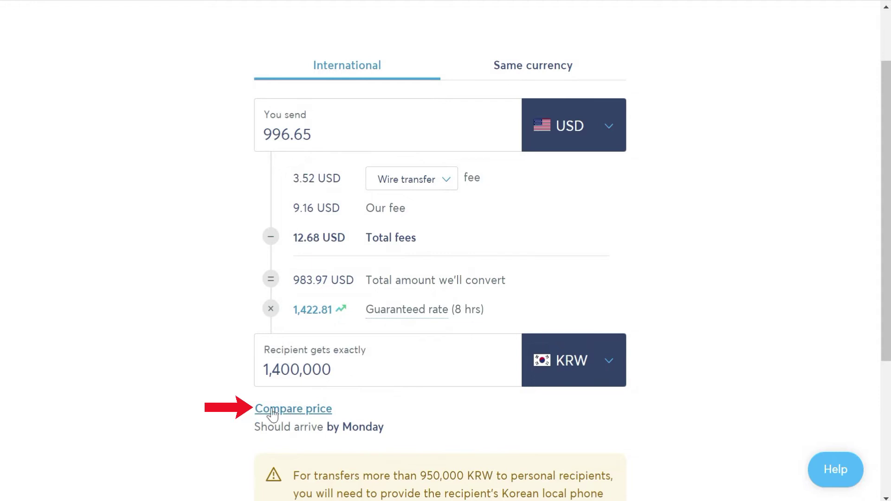
{"action": "left_click", "coordinate": [295, 410]}
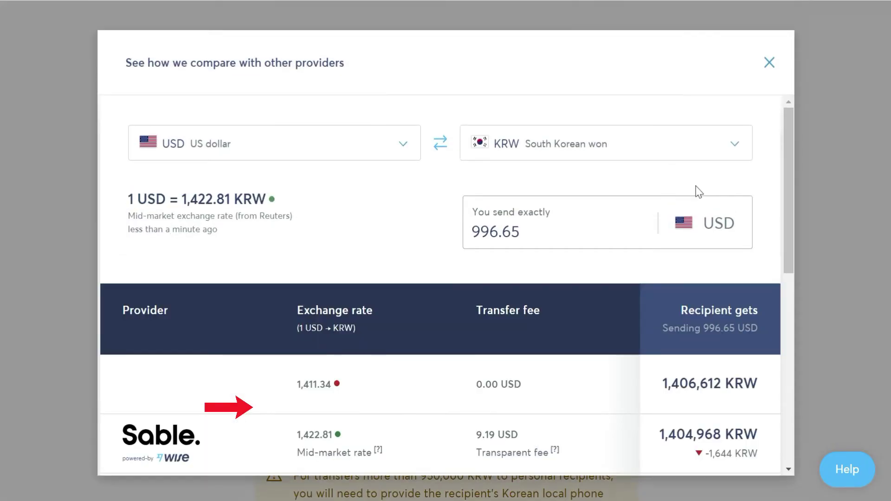
{"action": "left_click_drag", "start_coordinate": [785, 172], "coordinate": [798, 185]}
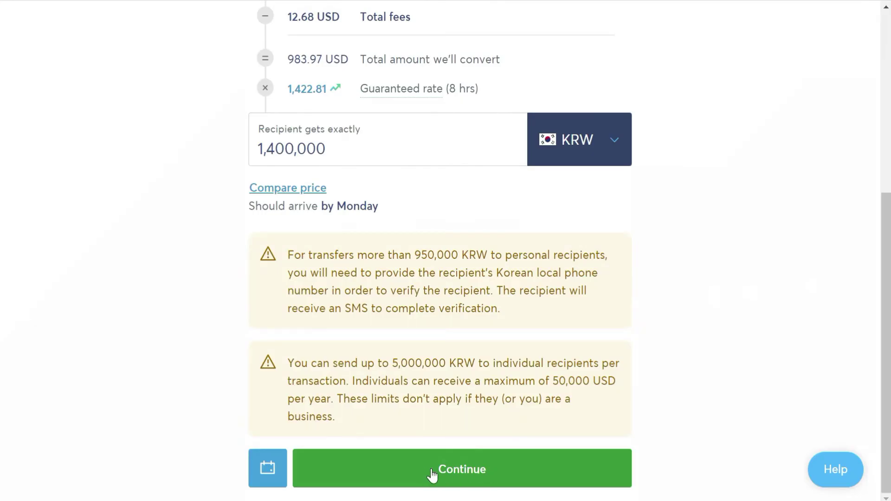
Accept the quote, choose someone else as the new recipient, and look through the required recipient and bank details
{"action": "left_click", "coordinate": [466, 473]}
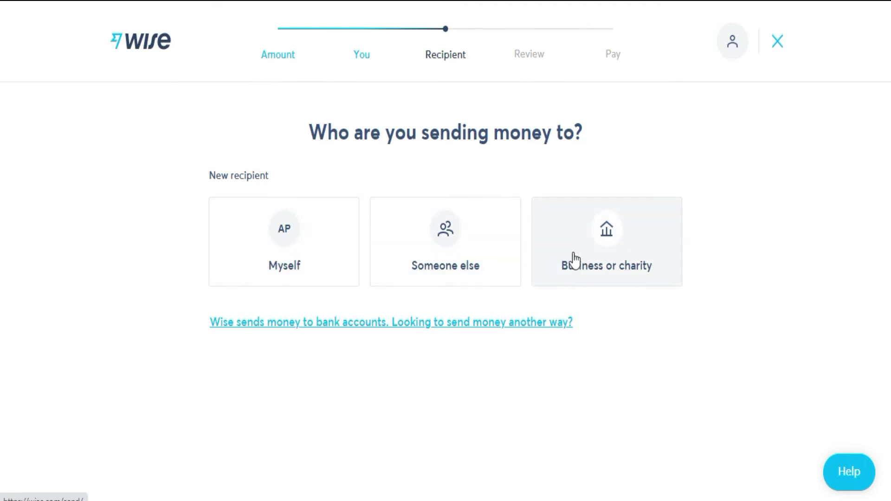
{"action": "left_click", "coordinate": [458, 251]}
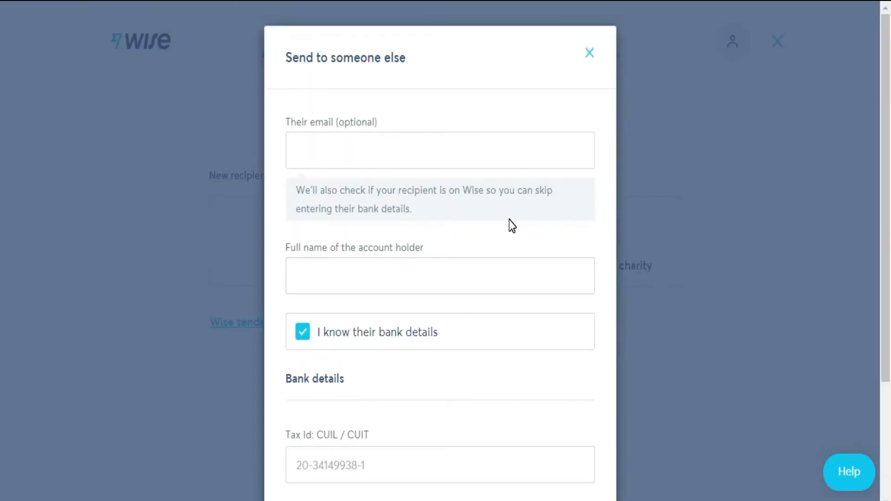
{"action": "scroll", "coordinate": [509, 220], "scroll_direction": "down", "scroll_amount": 5}
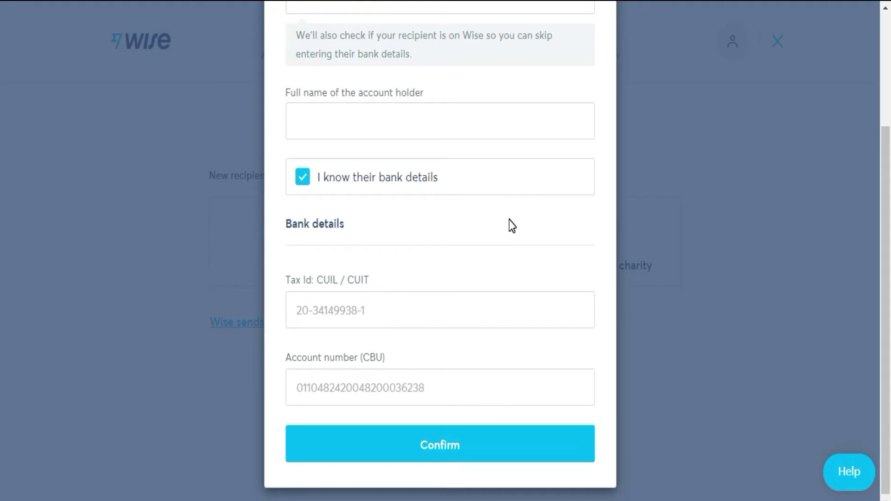
{"action": "scroll", "coordinate": [509, 220], "scroll_direction": "up", "scroll_amount": 2}
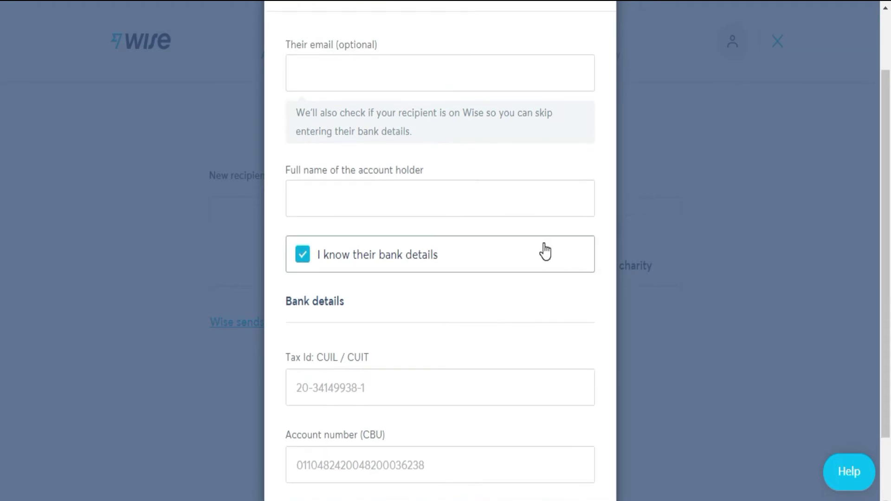
{"action": "scroll", "coordinate": [527, 317], "scroll_direction": "down", "scroll_amount": 2}
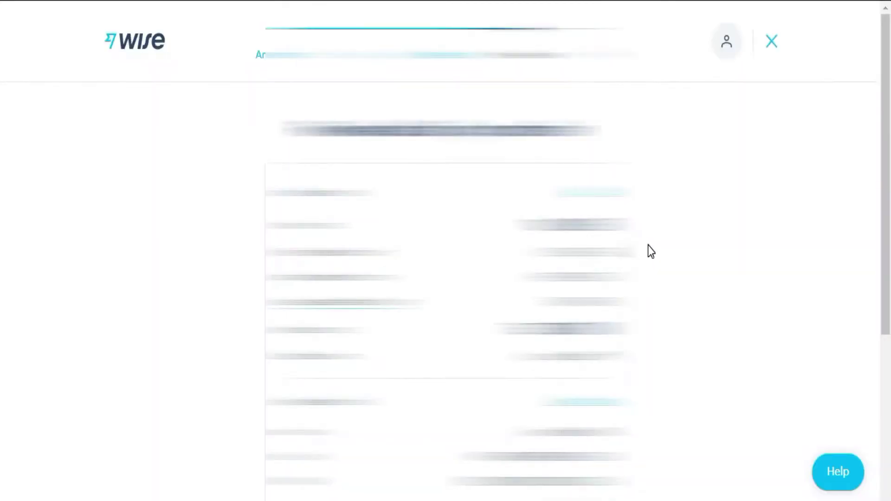
Review the transfer and recipient details, and confirm them to continue to payment options
{"action": "scroll", "coordinate": [649, 247], "scroll_direction": "down", "scroll_amount": 2}
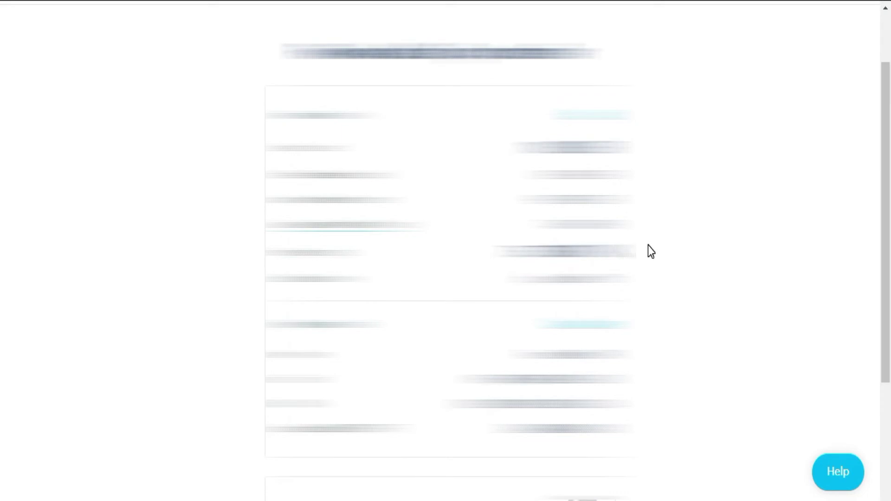
{"action": "scroll", "coordinate": [648, 246], "scroll_direction": "down", "scroll_amount": 2}
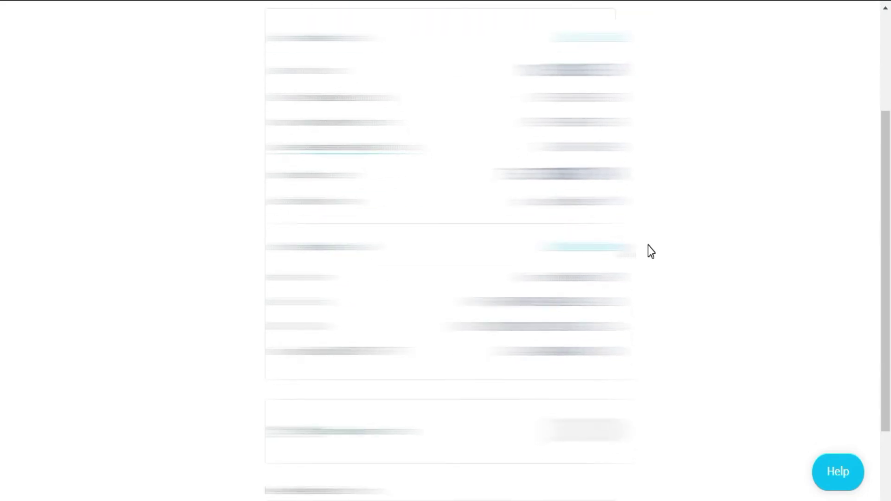
{"action": "scroll", "coordinate": [717, 255], "scroll_direction": "down", "scroll_amount": 2}
{"action": "left_click", "coordinate": [451, 475]}
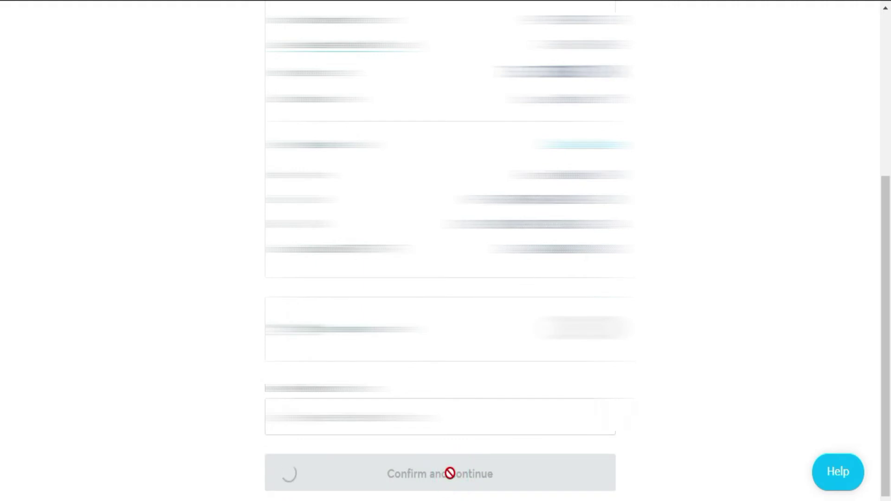
Examine the available low cost, fast and easy transfer types with their fees and arrival dates
{"action": "scroll", "coordinate": [510, 353], "scroll_direction": "up", "scroll_amount": 3}
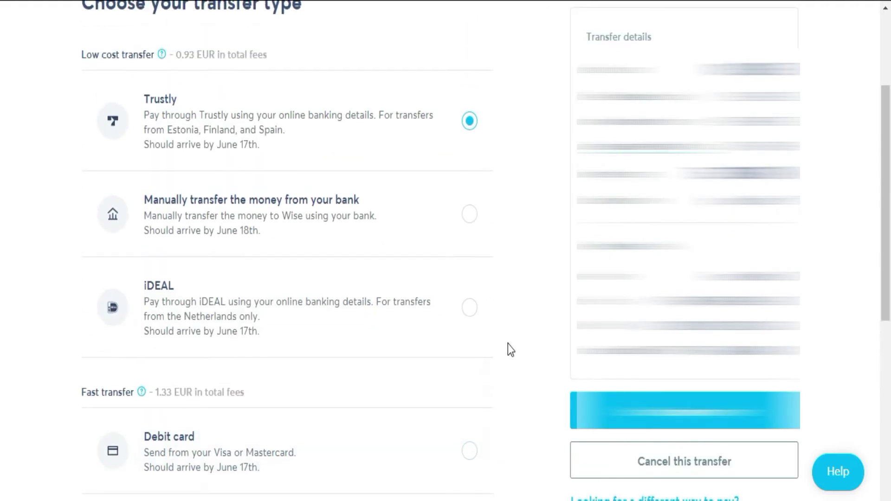
{"action": "scroll", "coordinate": [511, 339], "scroll_direction": "up", "scroll_amount": 2}
{"action": "triple_click", "coordinate": [174, 82]}
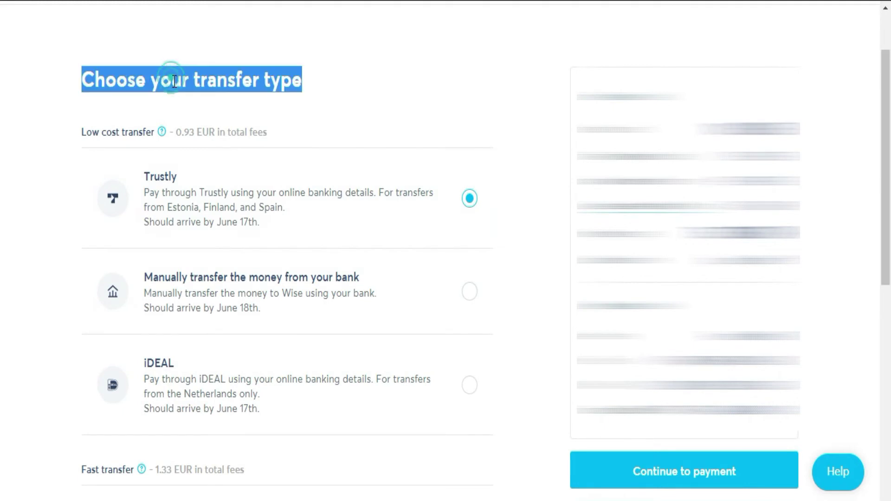
{"action": "scroll", "coordinate": [278, 133], "scroll_direction": "down", "scroll_amount": 6}
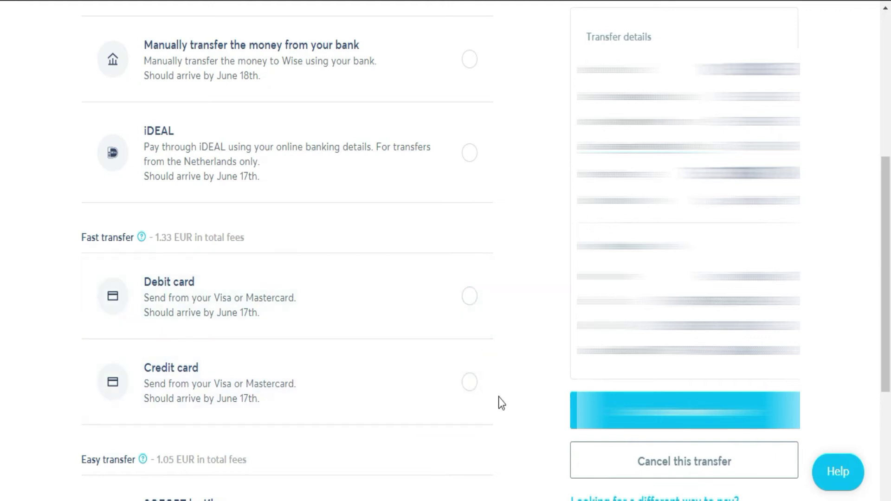
{"action": "scroll", "coordinate": [513, 308], "scroll_direction": "down", "scroll_amount": 3}
{"action": "scroll", "coordinate": [513, 308], "scroll_direction": "up", "scroll_amount": 3}
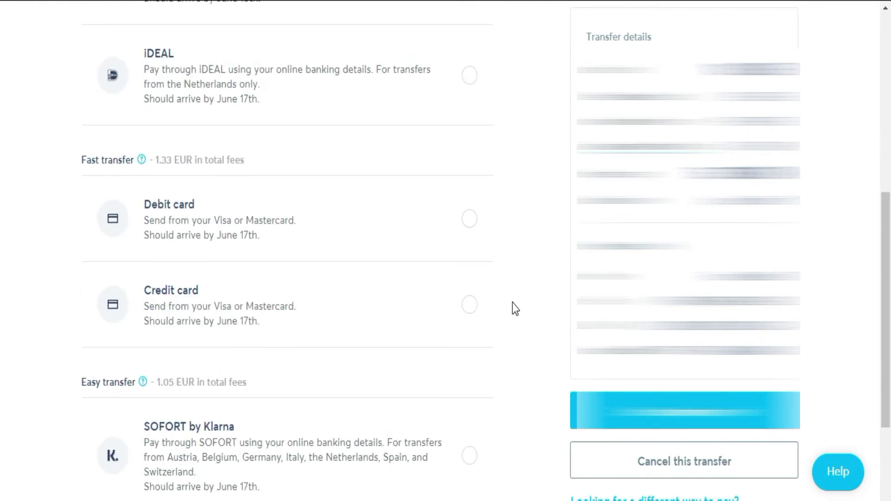
{"action": "scroll", "coordinate": [514, 304], "scroll_direction": "up", "scroll_amount": 2}
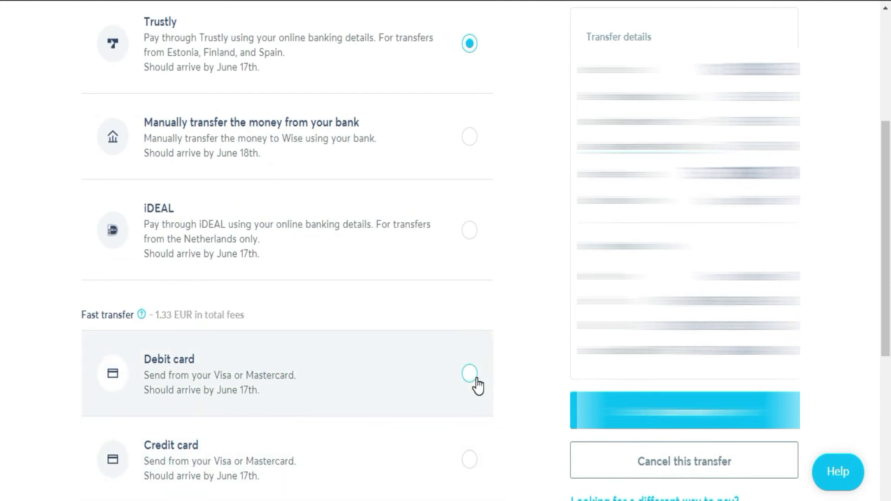
{"action": "scroll", "coordinate": [478, 384], "scroll_direction": "up", "scroll_amount": 2}
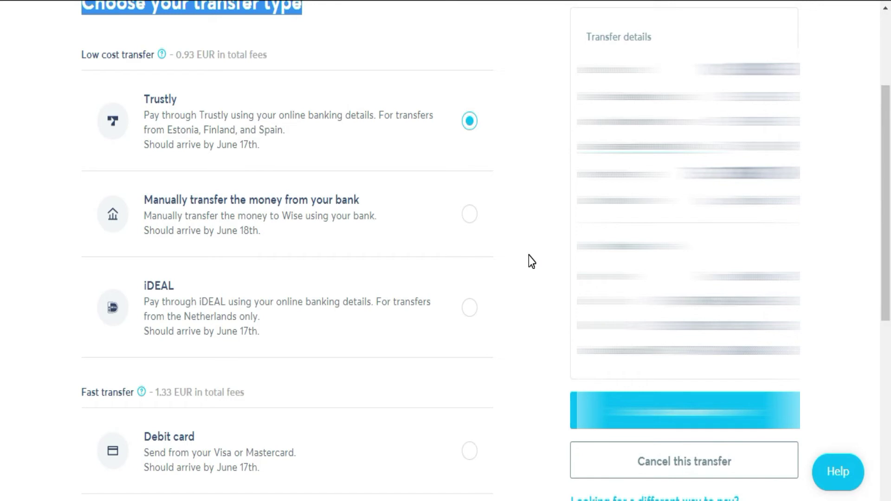
Choose to manually transfer the money from the bank and continue the payment as the account holder
{"action": "left_click", "coordinate": [470, 218]}
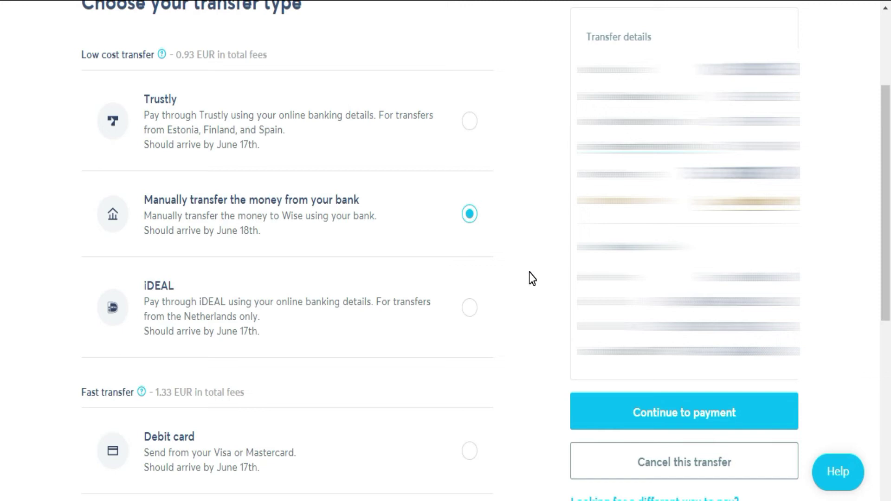
{"action": "left_click", "coordinate": [471, 454]}
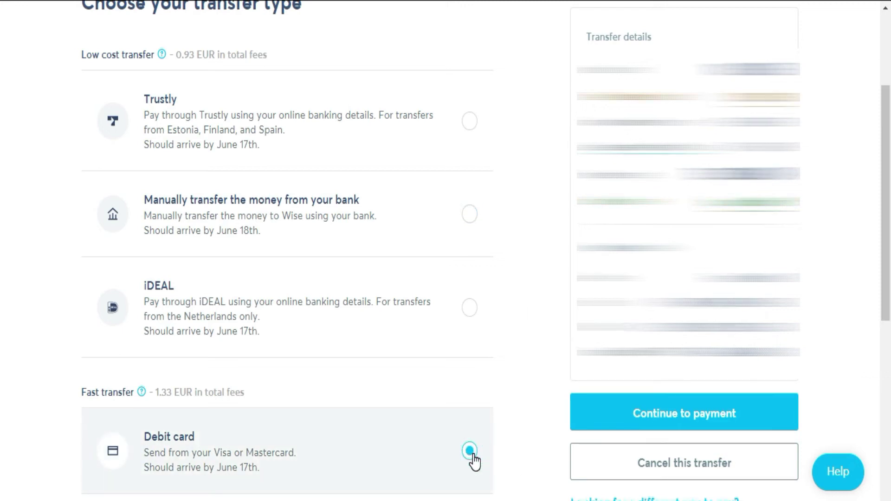
{"action": "left_click", "coordinate": [478, 227]}
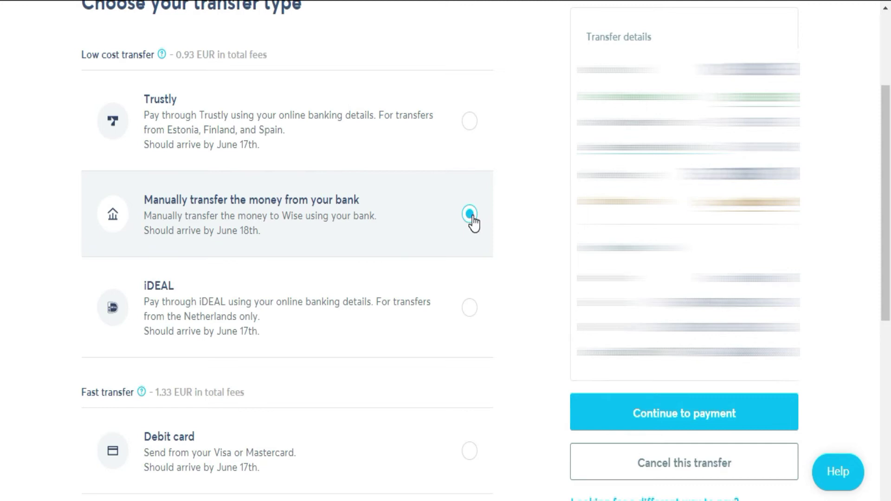
{"action": "scroll", "coordinate": [473, 224], "scroll_direction": "down", "scroll_amount": 2}
{"action": "left_click", "coordinate": [649, 422]}
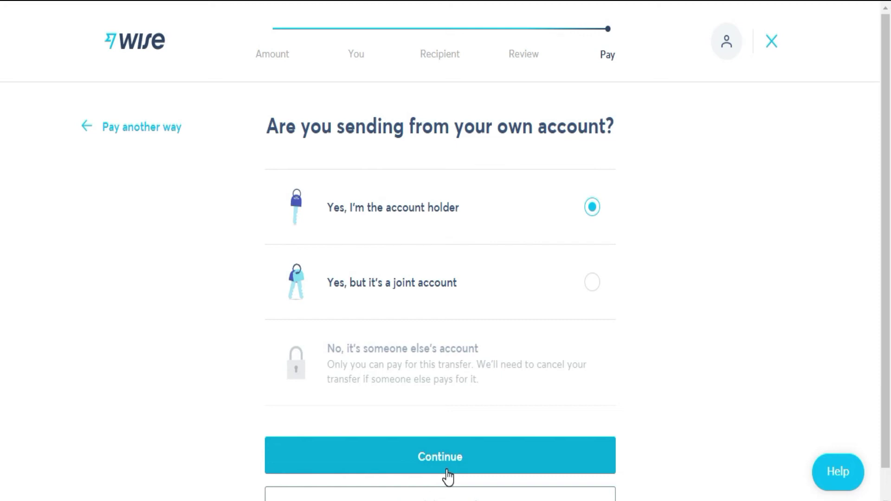
{"action": "left_click", "coordinate": [447, 471]}
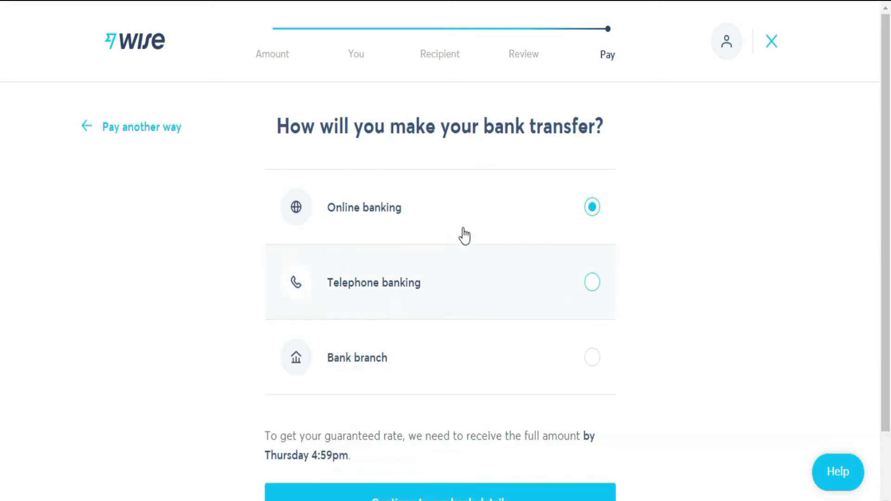
Choose online banking for the bank transfer and continue to the bank details for paying Wise manually
{"action": "left_click", "coordinate": [441, 267]}
{"action": "left_click", "coordinate": [438, 374]}
{"action": "left_click", "coordinate": [434, 206]}
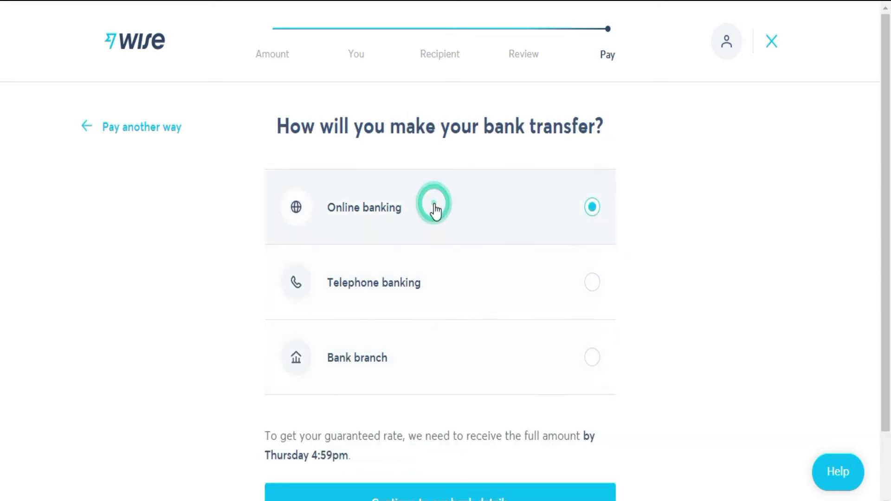
{"action": "scroll", "coordinate": [488, 354], "scroll_direction": "down", "scroll_amount": 2}
{"action": "left_click", "coordinate": [443, 425]}
{"action": "scroll", "coordinate": [509, 350], "scroll_direction": "down", "scroll_amount": 2}
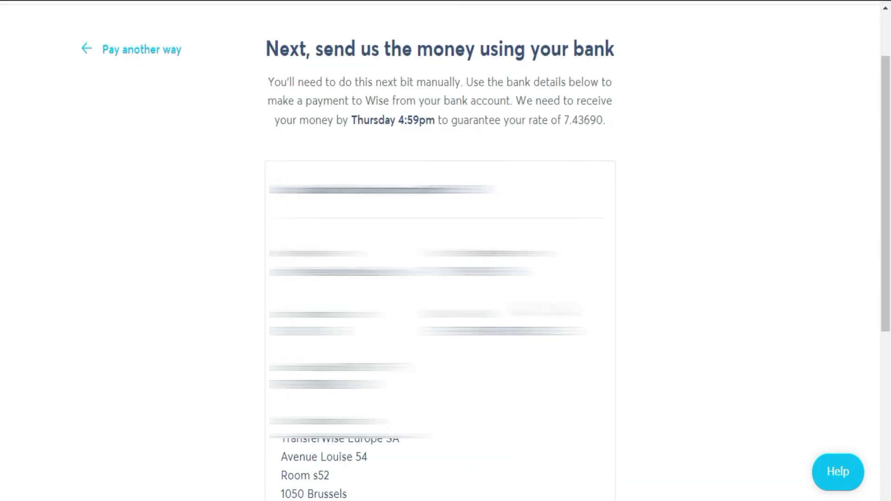
{"action": "scroll", "coordinate": [441, 279], "scroll_direction": "down", "scroll_amount": 2}
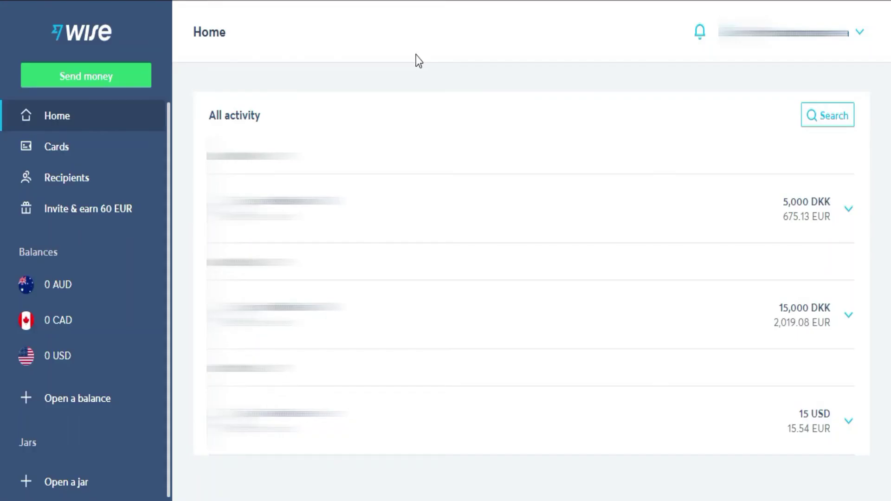
Open the cards page and look through the debit card offer and its features
{"action": "left_click", "coordinate": [114, 145]}
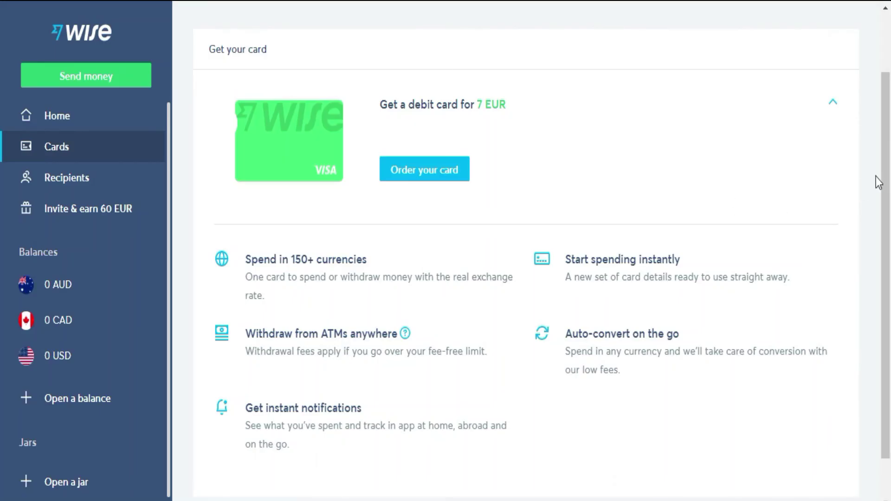
{"action": "scroll", "coordinate": [881, 182], "scroll_direction": "down", "scroll_amount": 1}
{"action": "scroll", "coordinate": [880, 182], "scroll_direction": "up", "scroll_amount": 2}
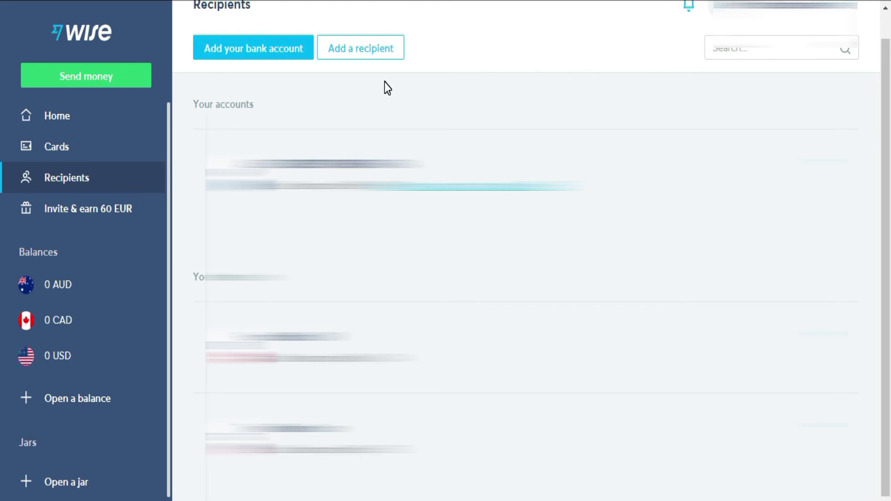
Open the form for adding a recipient and examine the required email, account holder and bank detail fields
{"action": "left_click", "coordinate": [361, 49]}
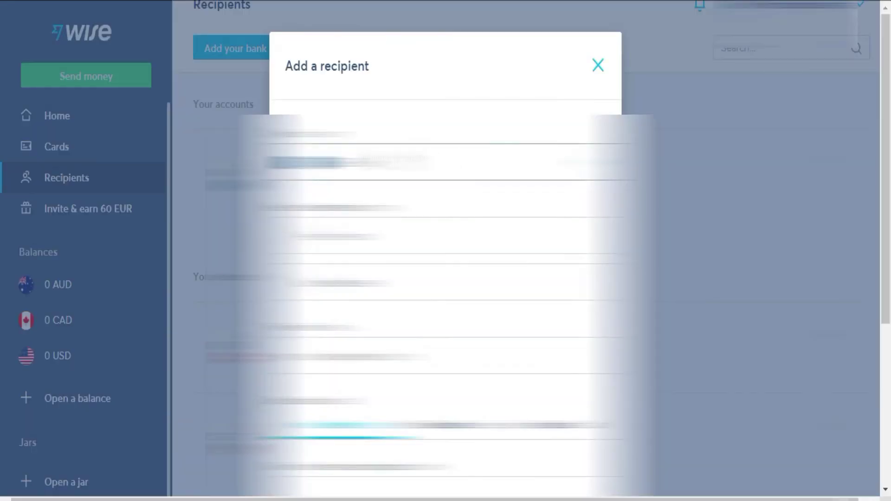
{"action": "left_click", "coordinate": [314, 162]}
{"action": "scroll", "coordinate": [350, 170], "scroll_direction": "down", "scroll_amount": 1}
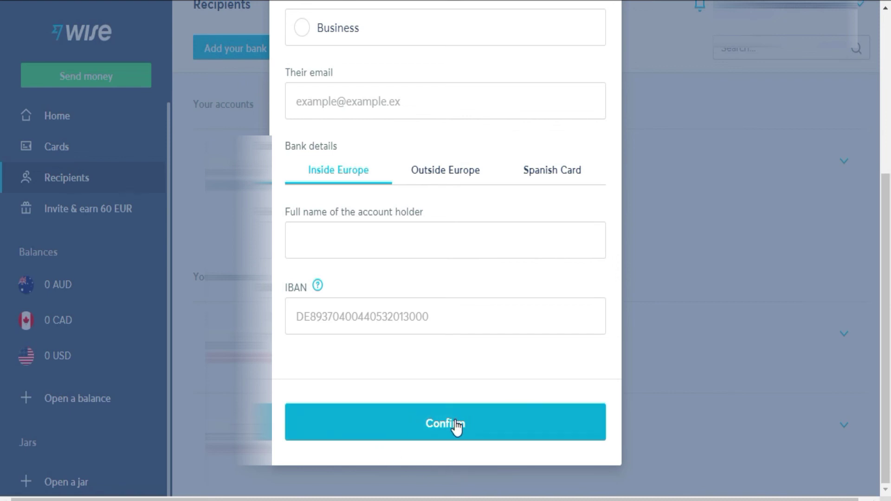
View the USD balance and open a new balance in Euro
{"action": "left_click", "coordinate": [54, 358]}
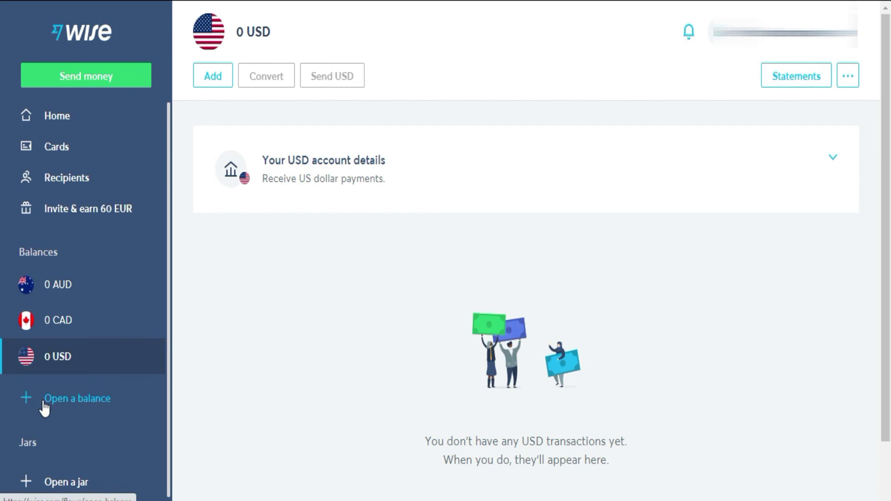
{"action": "left_click", "coordinate": [80, 401]}
{"action": "left_click", "coordinate": [80, 401]}
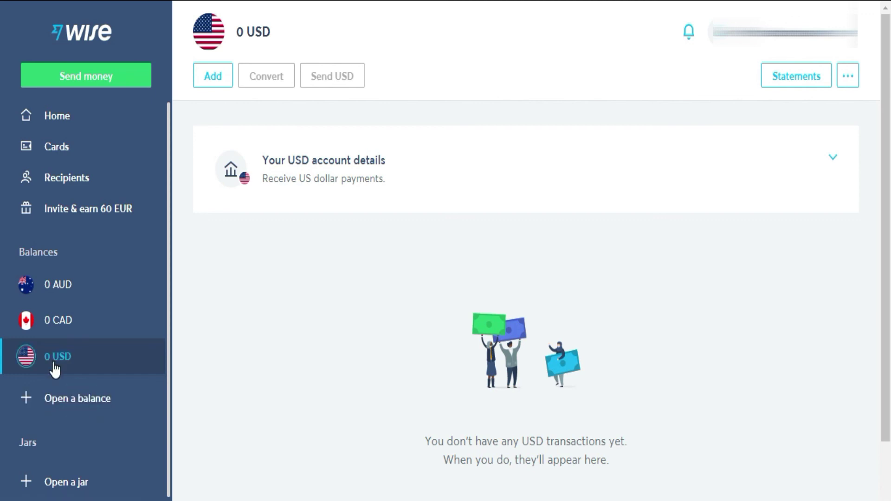
{"action": "left_click", "coordinate": [78, 399]}
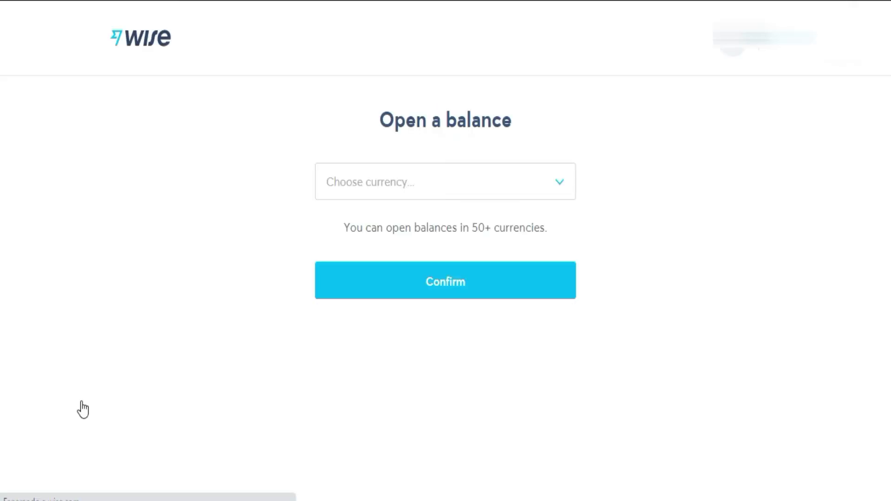
{"action": "left_click", "coordinate": [506, 170]}
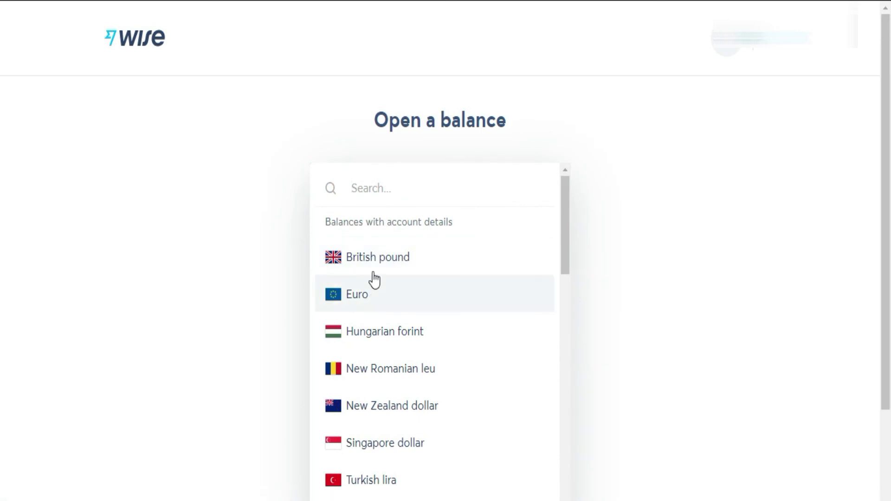
{"action": "left_click", "coordinate": [362, 294]}
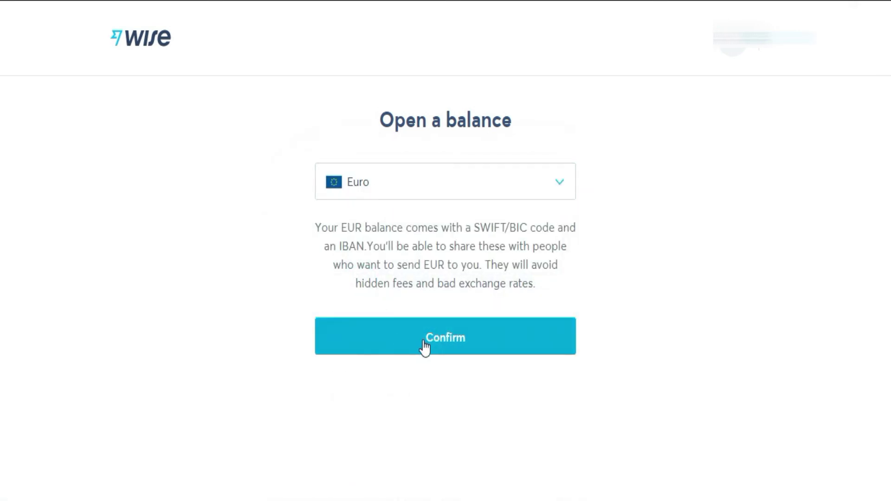
{"action": "left_click", "coordinate": [441, 338]}
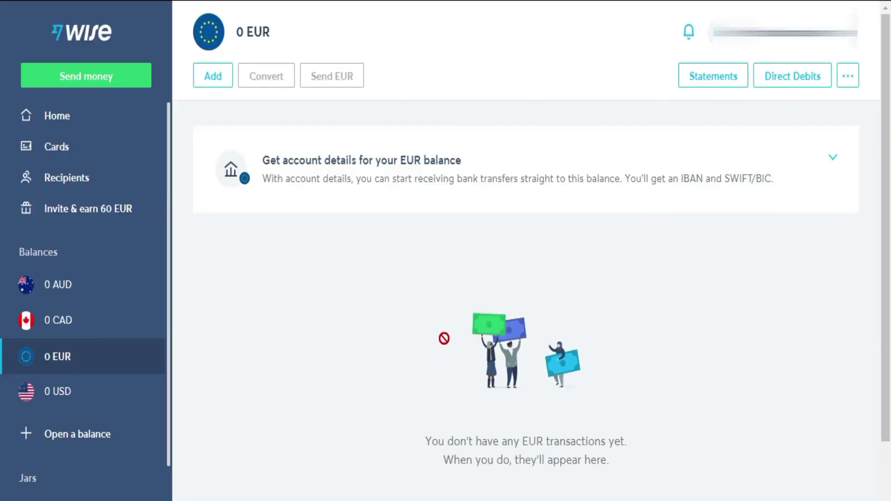
Expand the USD balance's account details and examine the information for receiving payments from inside the US
{"action": "left_click", "coordinate": [106, 388]}
{"action": "left_click", "coordinate": [564, 168]}
{"action": "scroll", "coordinate": [592, 233], "scroll_direction": "down", "scroll_amount": 2}
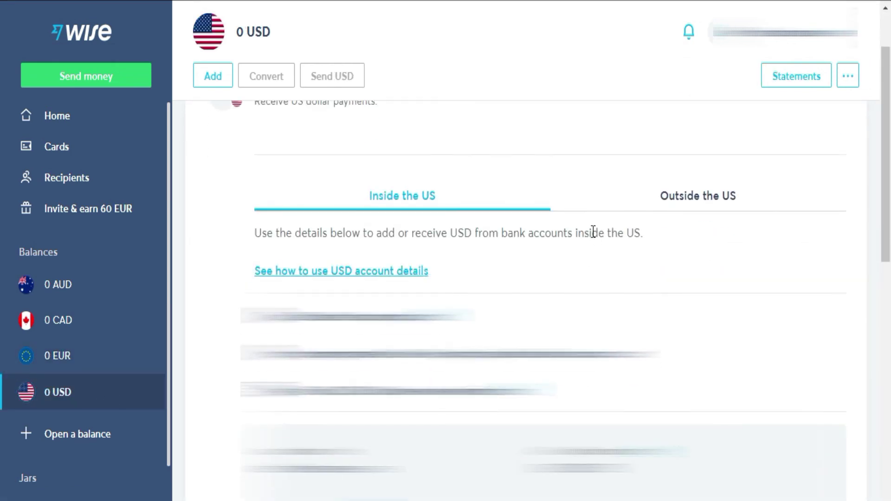
{"action": "scroll", "coordinate": [593, 232], "scroll_direction": "down", "scroll_amount": 2}
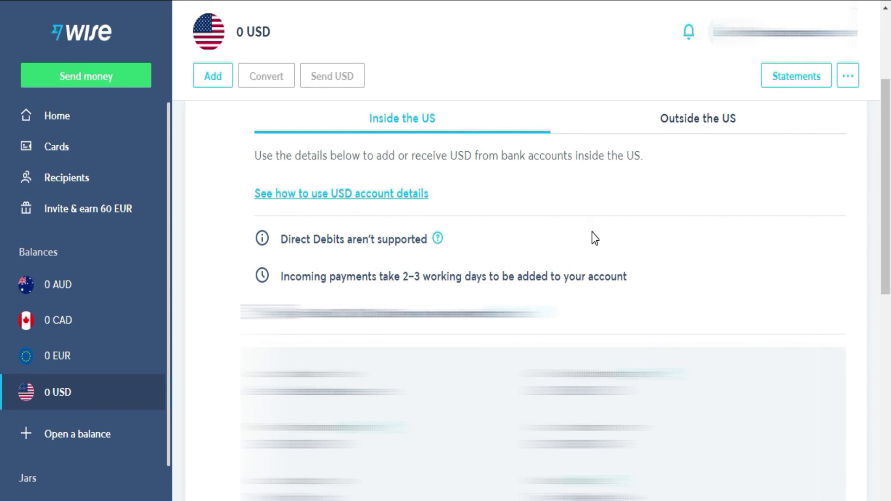
{"action": "scroll", "coordinate": [593, 233], "scroll_direction": "down", "scroll_amount": 2}
{"action": "scroll", "coordinate": [592, 232], "scroll_direction": "up", "scroll_amount": 2}
{"action": "scroll", "coordinate": [592, 232], "scroll_direction": "down", "scroll_amount": 2}
{"action": "scroll", "coordinate": [595, 238], "scroll_direction": "up", "scroll_amount": 2}
{"action": "scroll", "coordinate": [595, 238], "scroll_direction": "down", "scroll_amount": 2}
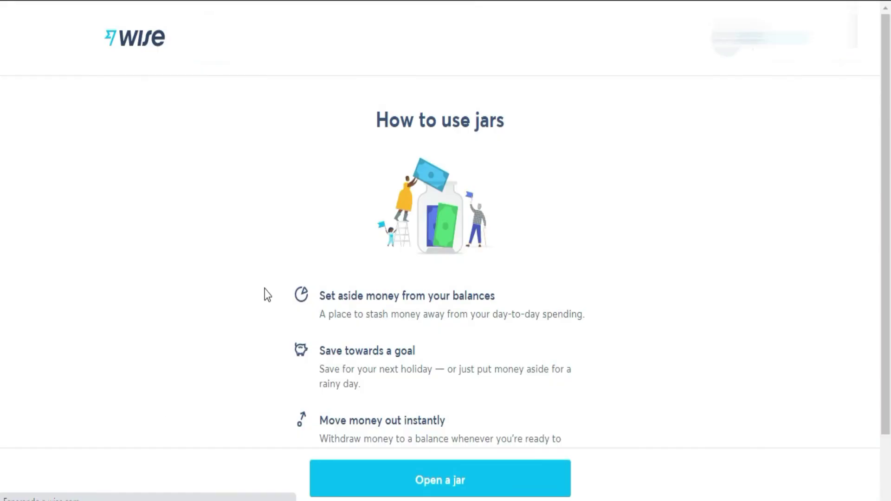
Read how to use jars for setting money aside, and try to open a jar
{"action": "scroll", "coordinate": [260, 297], "scroll_direction": "down", "scroll_amount": 2}
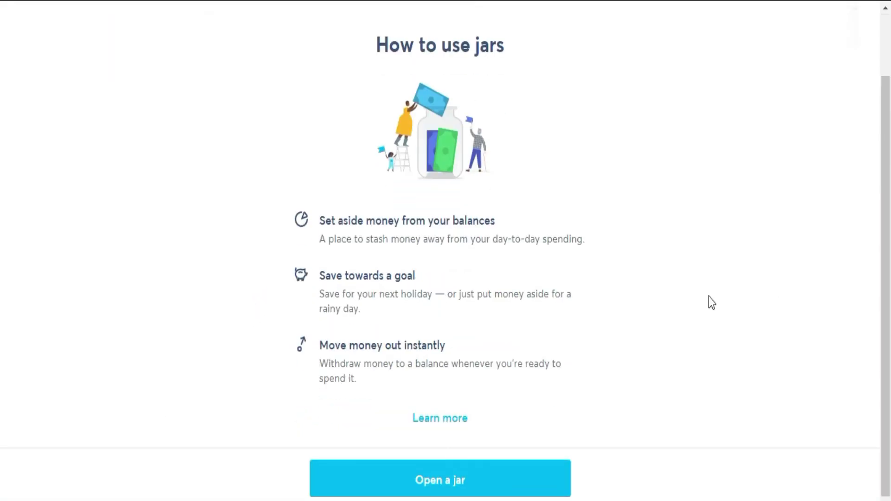
{"action": "left_click", "coordinate": [460, 480]}
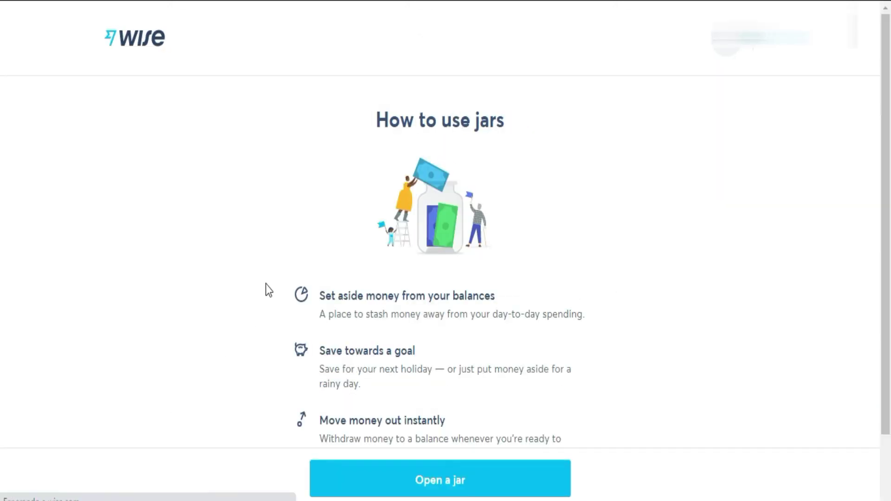
{"action": "scroll", "coordinate": [260, 292], "scroll_direction": "down", "scroll_amount": 2}
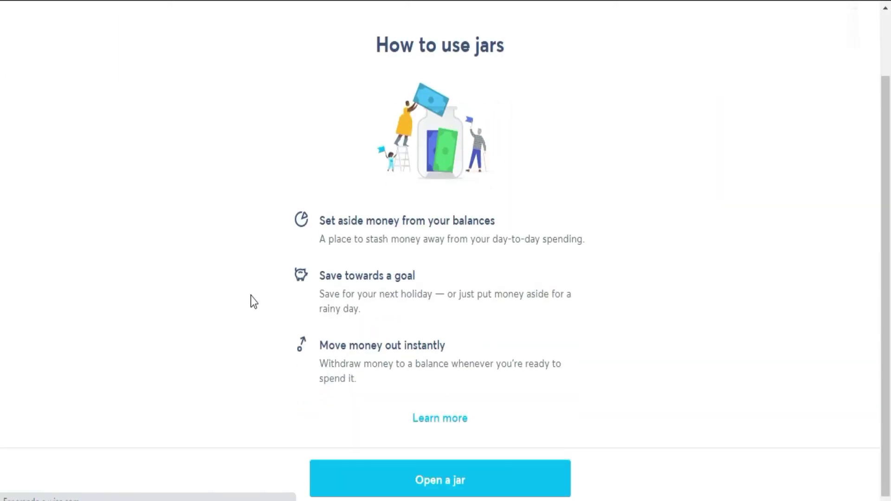